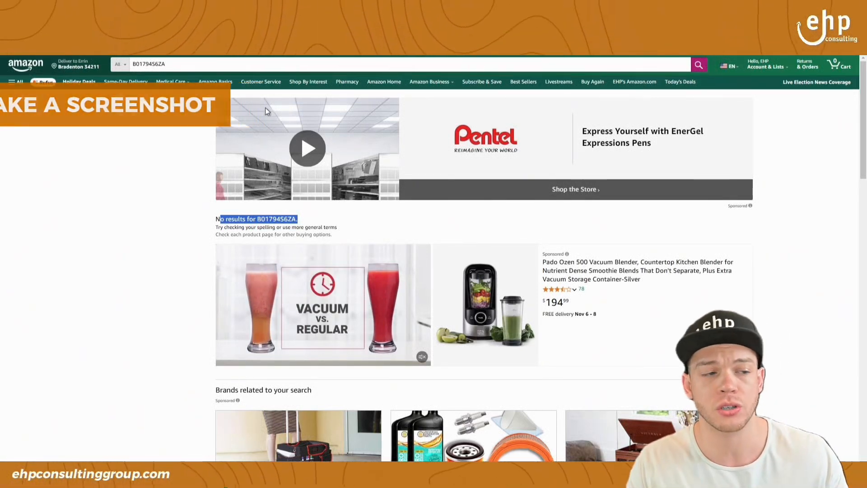
Return to Manage All Inventory and review the listing status filter options, keeping Search suppressed selected.
{"action": "left_click", "coordinate": [135, 8]}
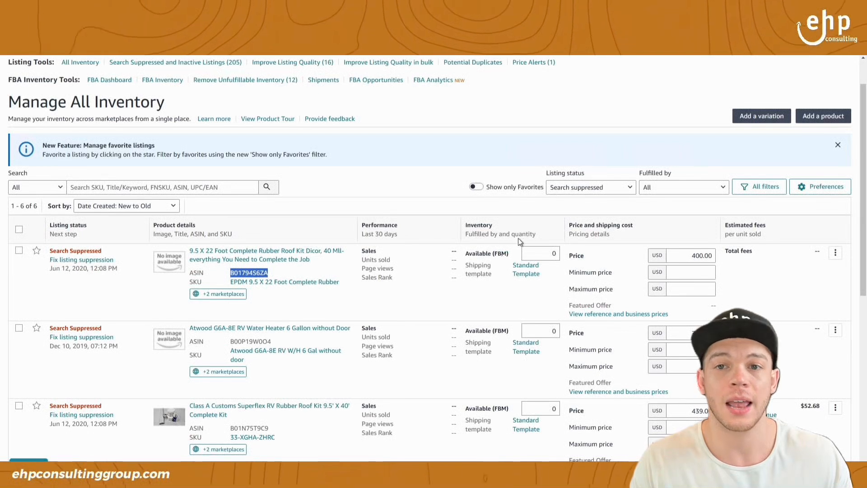
{"action": "left_click", "coordinate": [582, 186]}
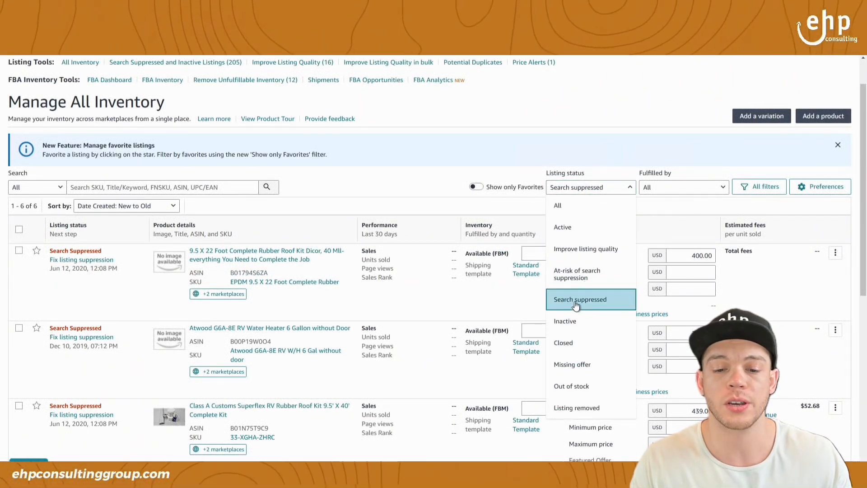
{"action": "left_click", "coordinate": [446, 191]}
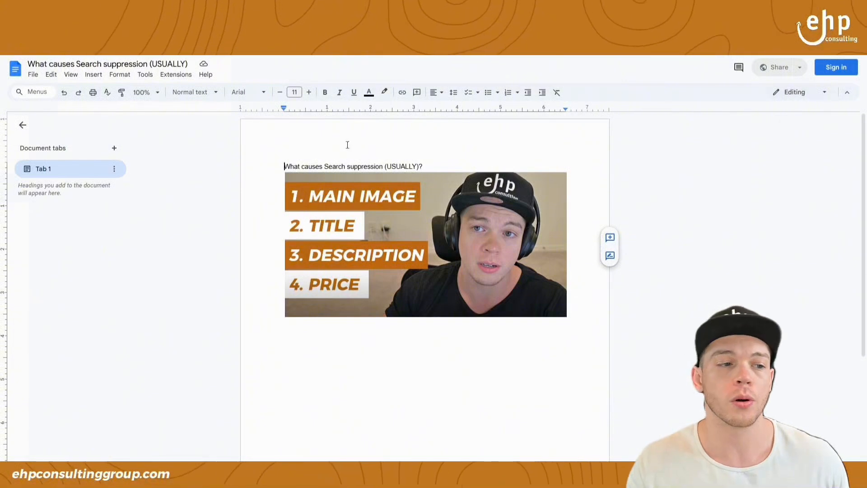
{"action": "left_click", "coordinate": [385, 226]}
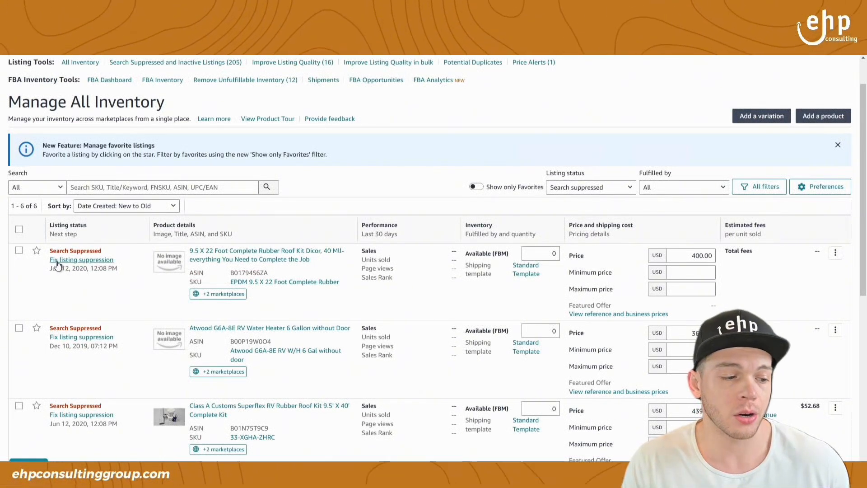
Open the listing suppression fix for the 9.5 X 22 Foot Complete Rubber Roof Kit and highlight its Item Name field.
{"action": "left_click", "coordinate": [83, 260]}
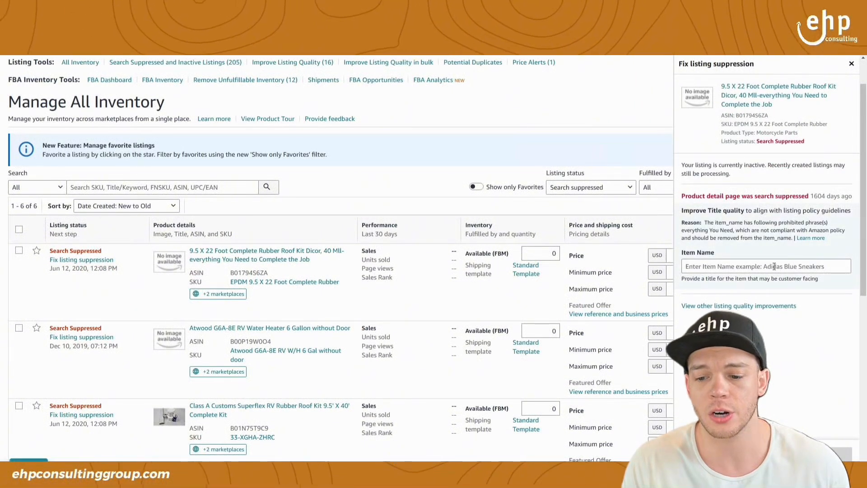
{"action": "left_click", "coordinate": [810, 265]}
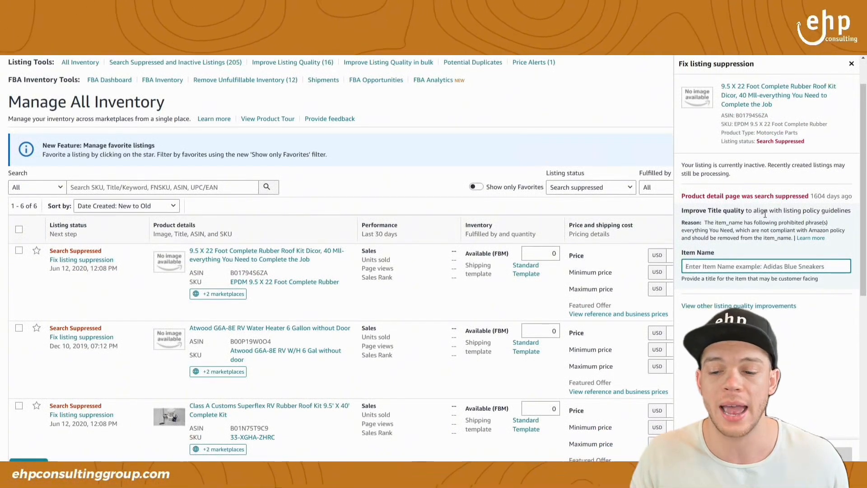
{"action": "left_click_drag", "start_coordinate": [682, 251], "coordinate": [724, 252]}
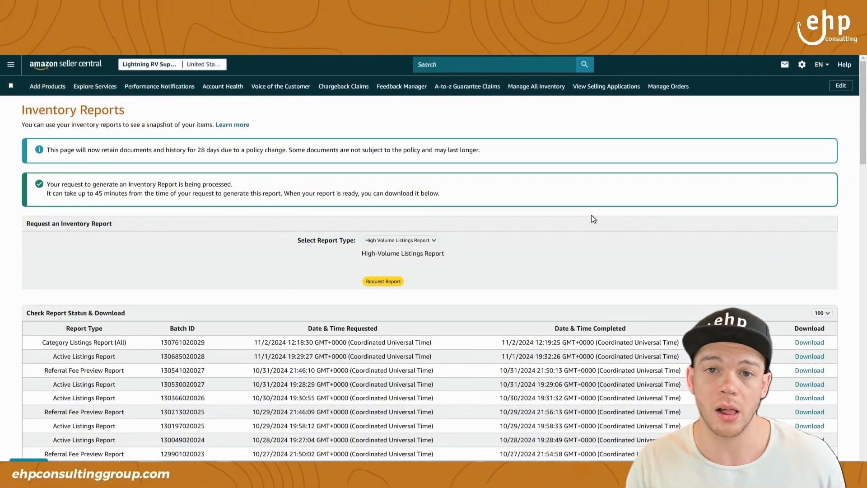
Choose Category Listings Report as the report type for the inventory report request.
{"action": "left_click", "coordinate": [426, 240]}
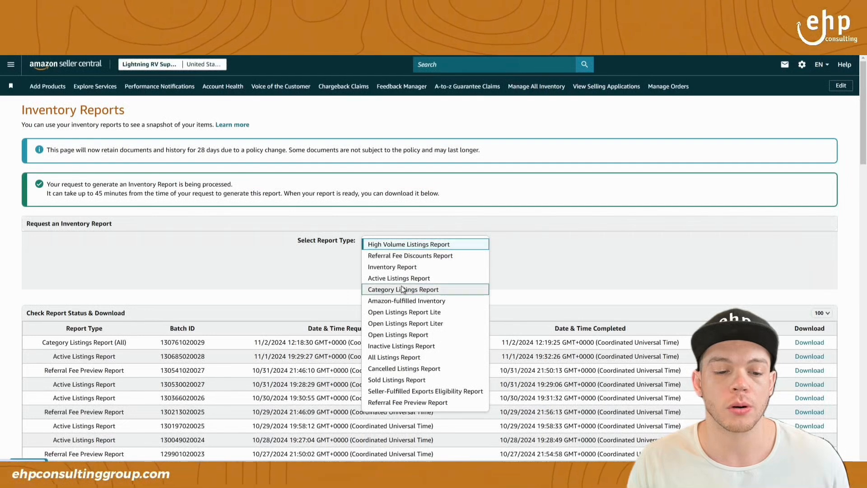
{"action": "left_click", "coordinate": [413, 291]}
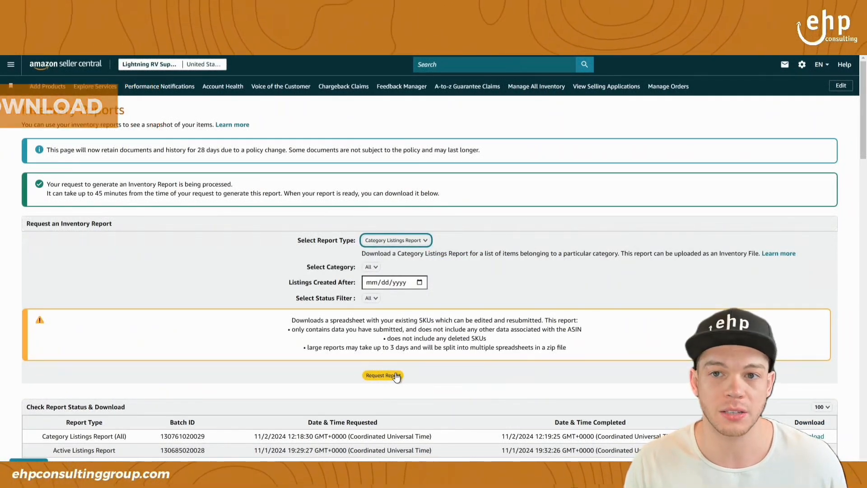
{"action": "left_click", "coordinate": [842, 66]}
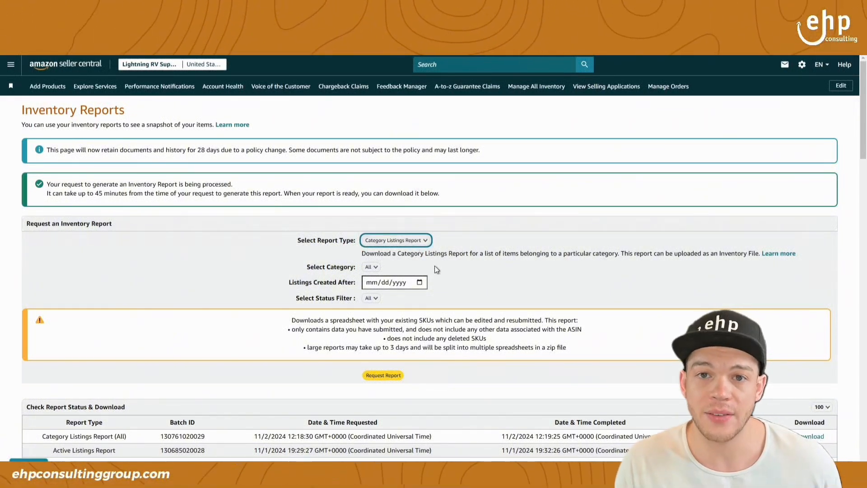
{"action": "scroll", "coordinate": [460, 304], "scroll_direction": "down", "scroll_amount": 2}
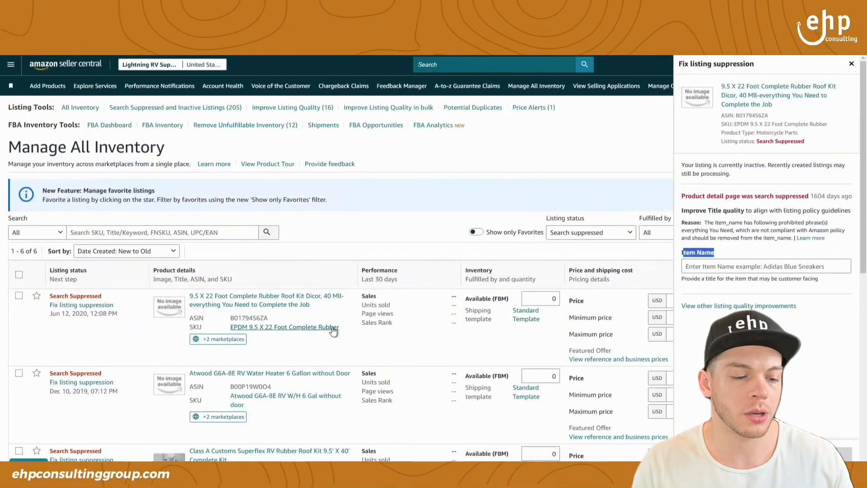
Copy the suppressed roof kit's SKU, switch to Excel and find "EPDM 9.5 X 22 Foot Complete Rubber" in the Template sheet.
{"action": "left_click_drag", "start_coordinate": [345, 327], "coordinate": [230, 327]}
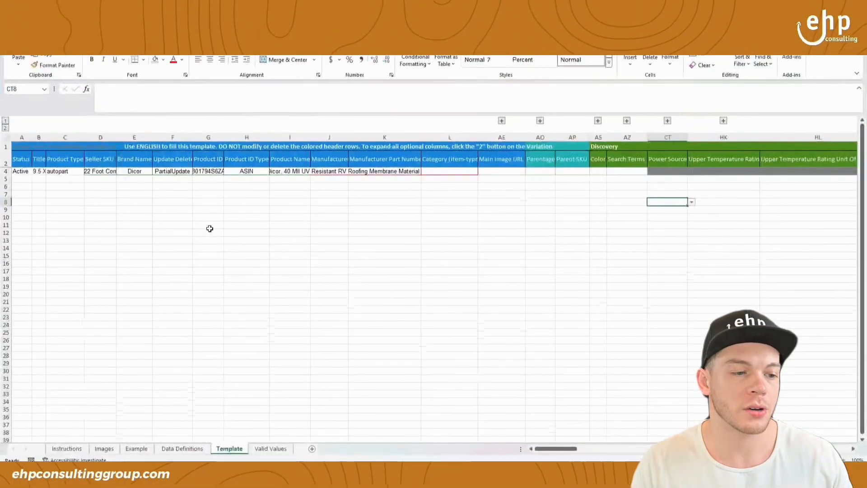
{"action": "left_click", "coordinate": [209, 227]}
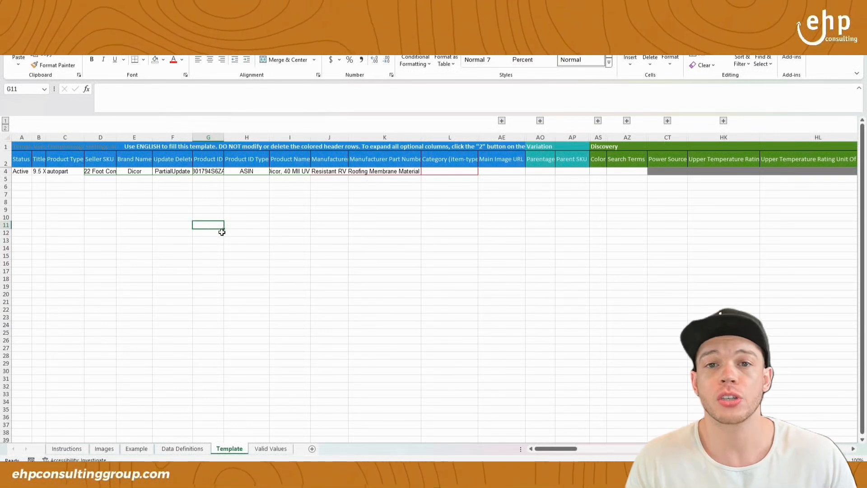
{"action": "key", "text": "ctrl+f"}
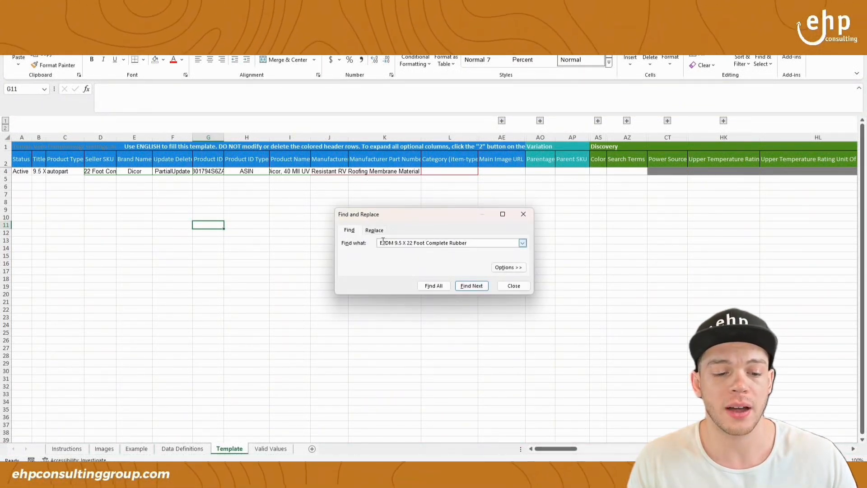
{"action": "key", "text": "Return"}
{"action": "key", "text": "Escape"}
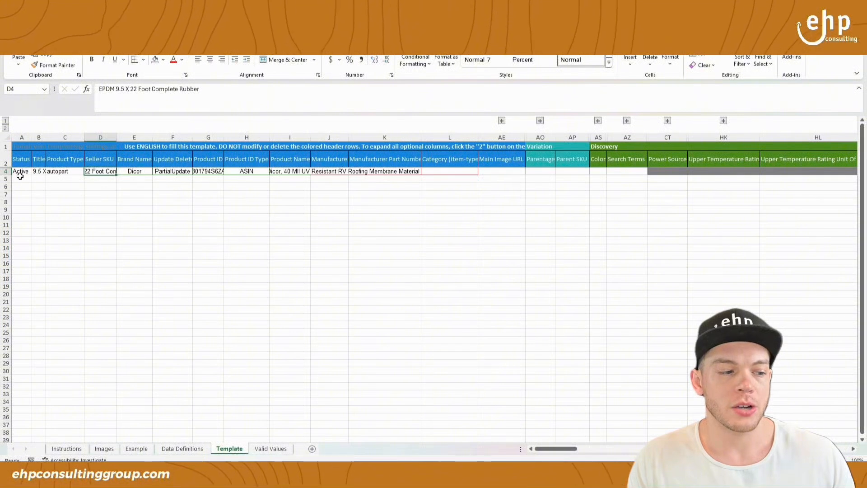
Highlight the roof kit's listing data across row 4 of the Template sheet.
{"action": "left_click_drag", "start_coordinate": [19, 177], "coordinate": [384, 396]}
{"action": "left_click_drag", "start_coordinate": [22, 171], "coordinate": [429, 170]}
{"action": "key", "text": "ctrl+c"}
{"action": "left_click", "coordinate": [391, 211]}
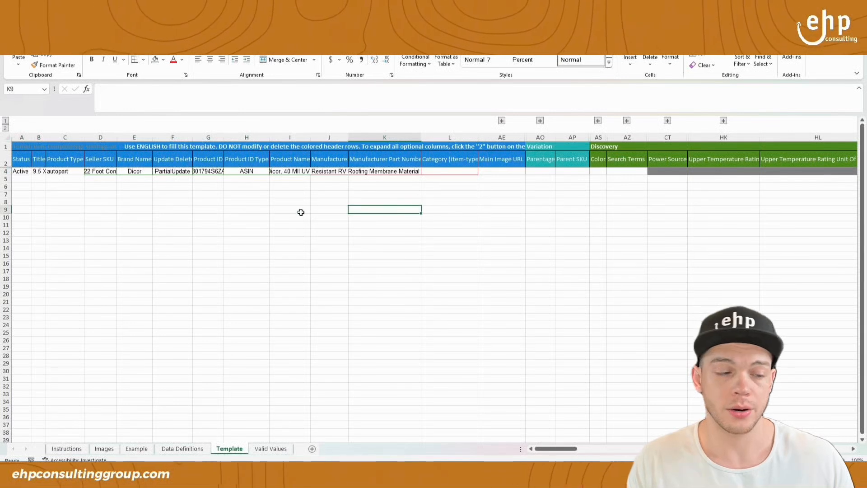
{"action": "left_click", "coordinate": [65, 232]}
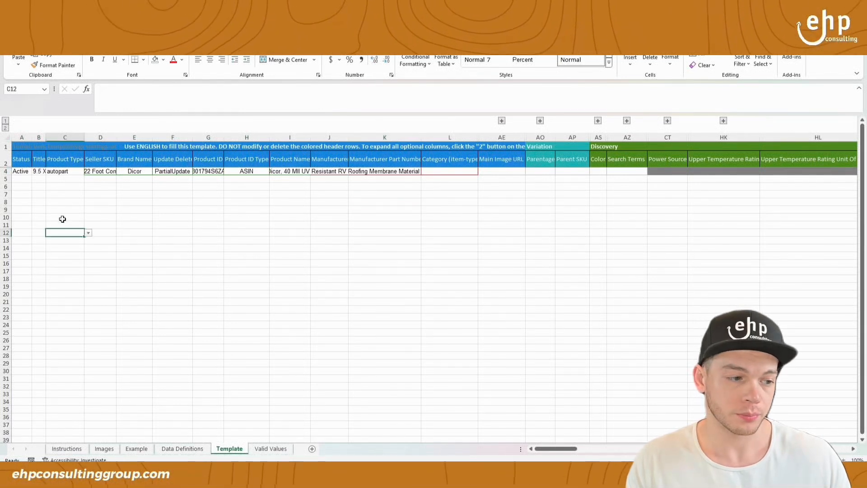
{"action": "left_click", "coordinate": [6, 171]}
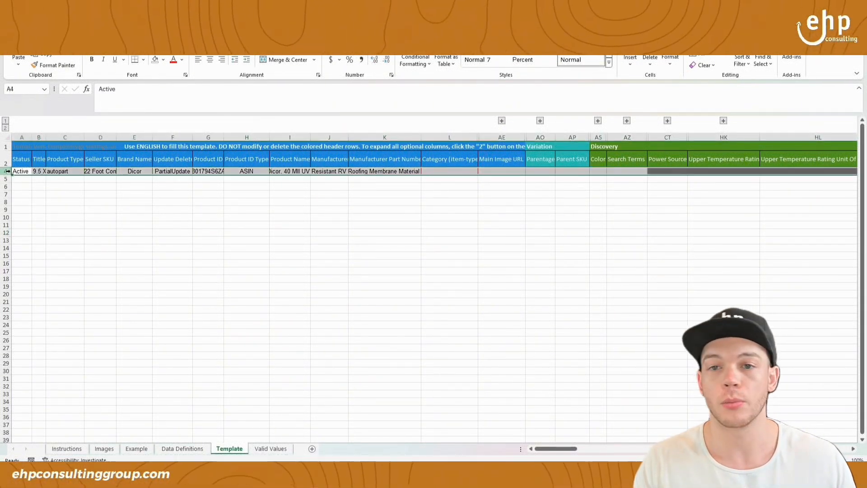
{"action": "left_click", "coordinate": [52, 188]}
Check the listing's Status and Title cells in row 4 and widen the Title column.
{"action": "left_click", "coordinate": [28, 170]}
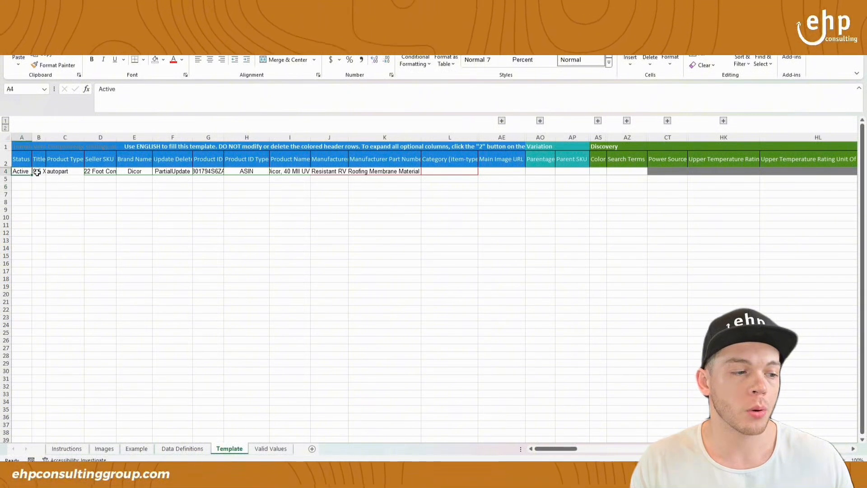
{"action": "left_click", "coordinate": [49, 172]}
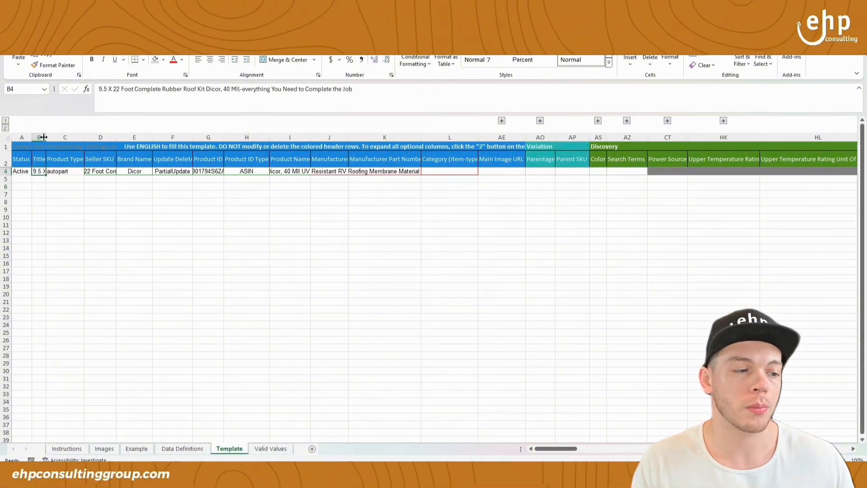
{"action": "left_click_drag", "start_coordinate": [44, 137], "coordinate": [85, 147]}
Review the header rows and the Seller SKU, Brand Name and Update Delete columns.
{"action": "left_click_drag", "start_coordinate": [30, 142], "coordinate": [554, 161]}
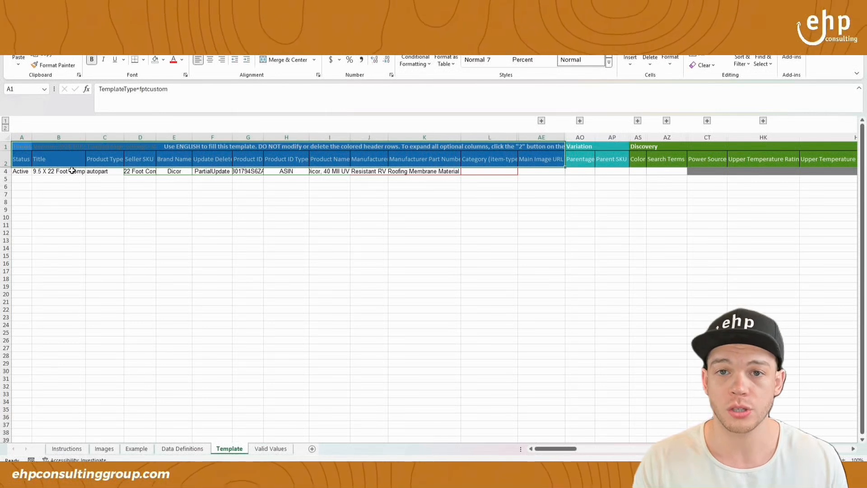
{"action": "left_click", "coordinate": [132, 171]}
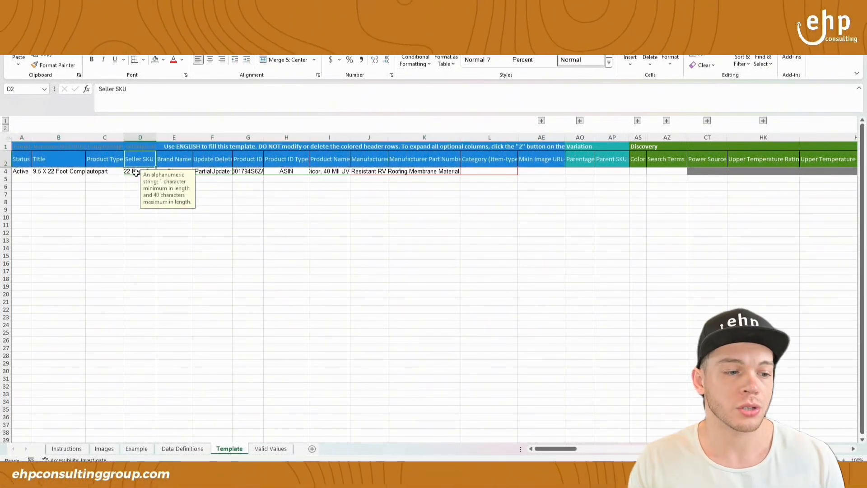
{"action": "left_click", "coordinate": [174, 171]}
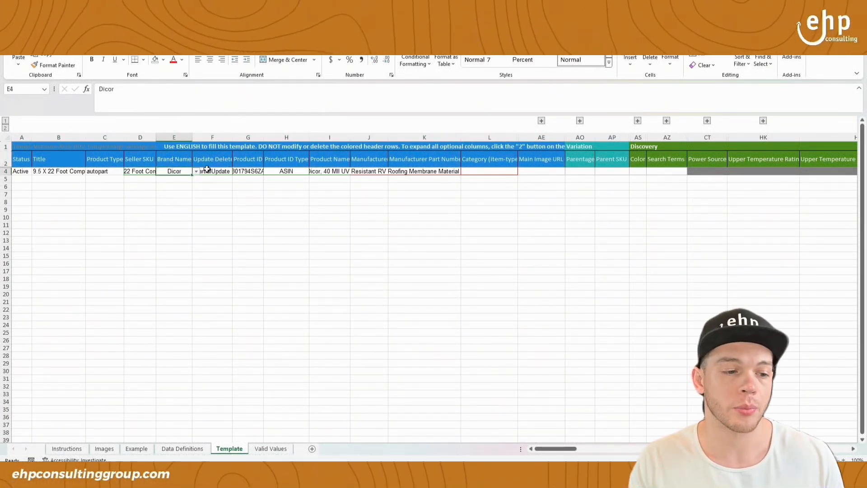
{"action": "left_click", "coordinate": [225, 157]}
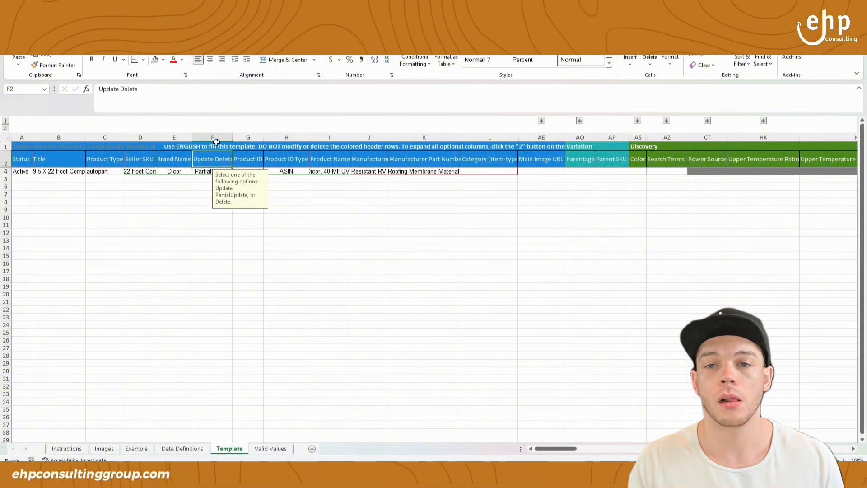
Change the roof kit's Update Delete value in row 4 to Update.
{"action": "left_click", "coordinate": [204, 174]}
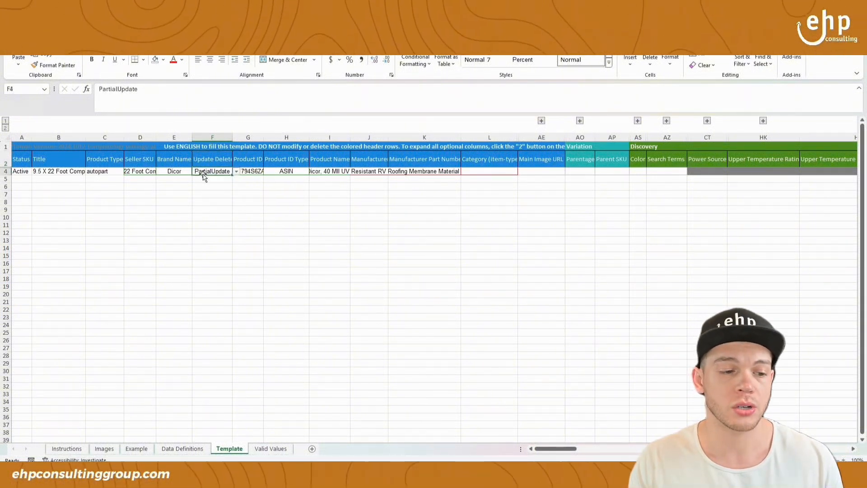
{"action": "left_click", "coordinate": [237, 172]}
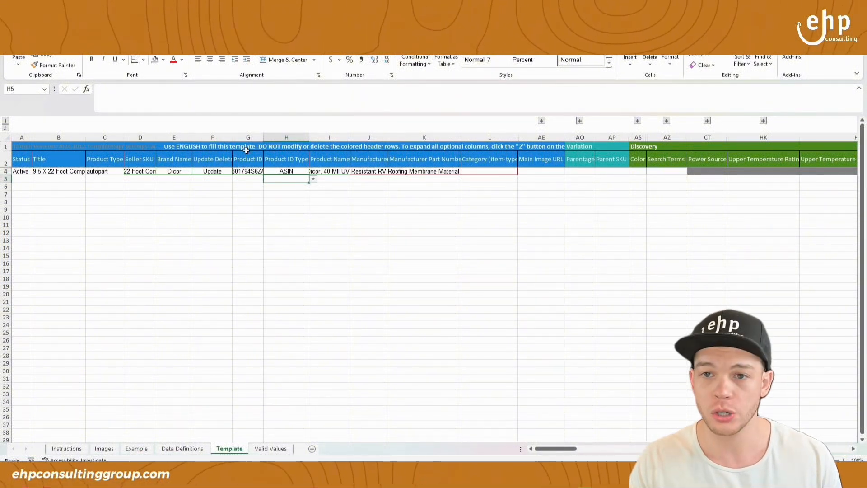
{"action": "left_click", "coordinate": [212, 171]}
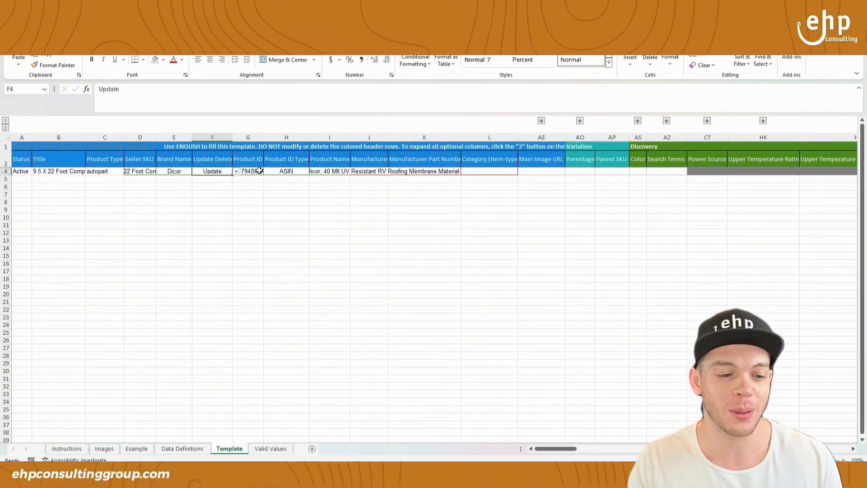
Check row 4's Product ID Type, Manufacturer, Manufacturer Part Number and Category cells, and the Main Image URL column.
{"action": "left_click", "coordinate": [289, 171]}
{"action": "left_click", "coordinate": [382, 171]}
{"action": "left_click", "coordinate": [408, 170]}
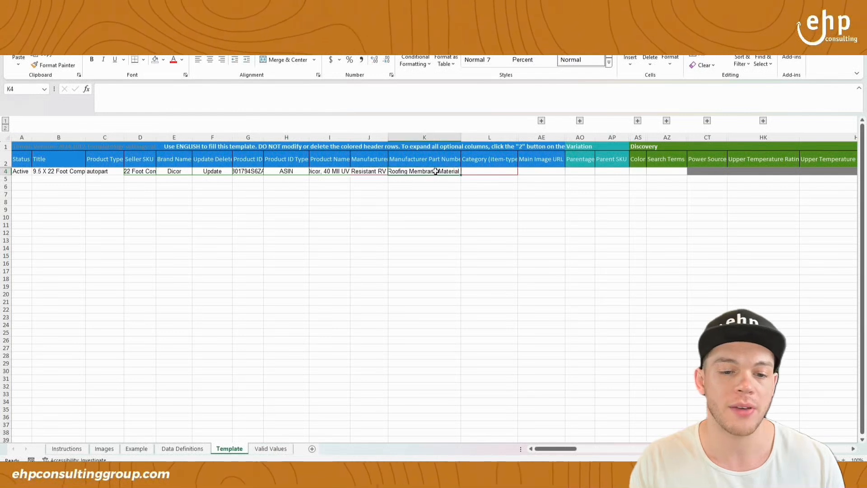
{"action": "left_click", "coordinate": [488, 171]}
{"action": "left_click", "coordinate": [537, 163]}
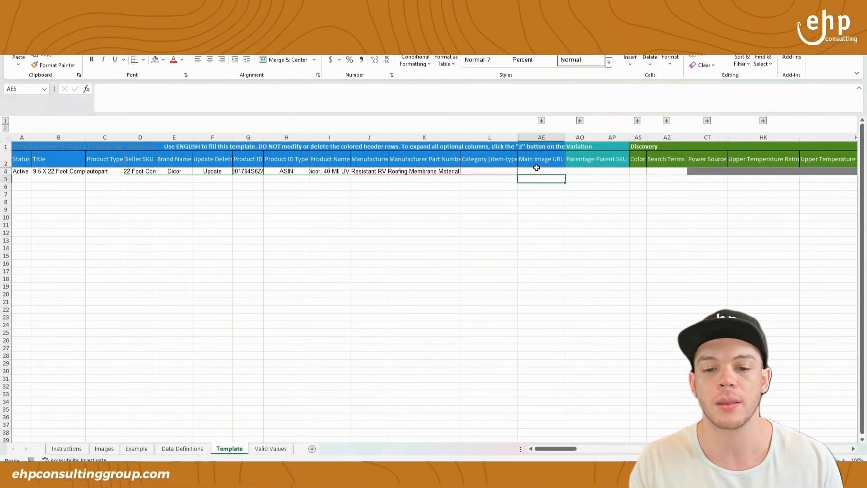
{"action": "left_click", "coordinate": [580, 187]}
Expand all the hidden optional columns in the Template sheet.
{"action": "left_click", "coordinate": [541, 121]}
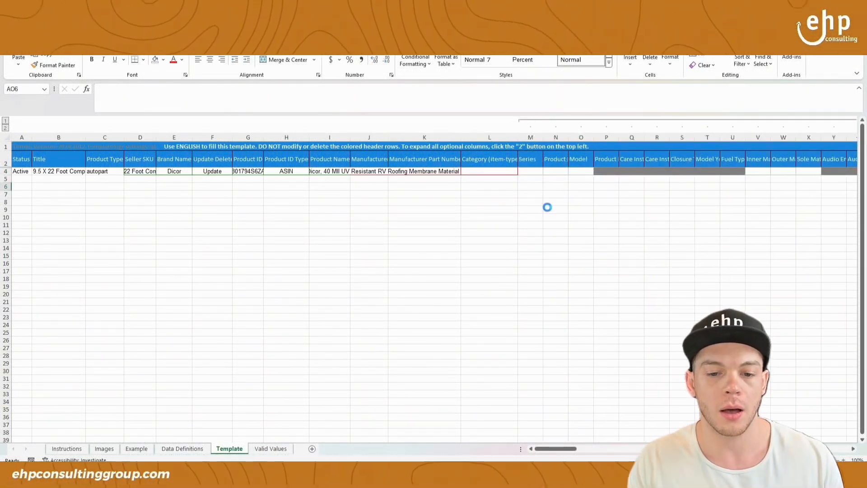
{"action": "scroll", "coordinate": [548, 207], "scroll_direction": "right", "scroll_amount": 5}
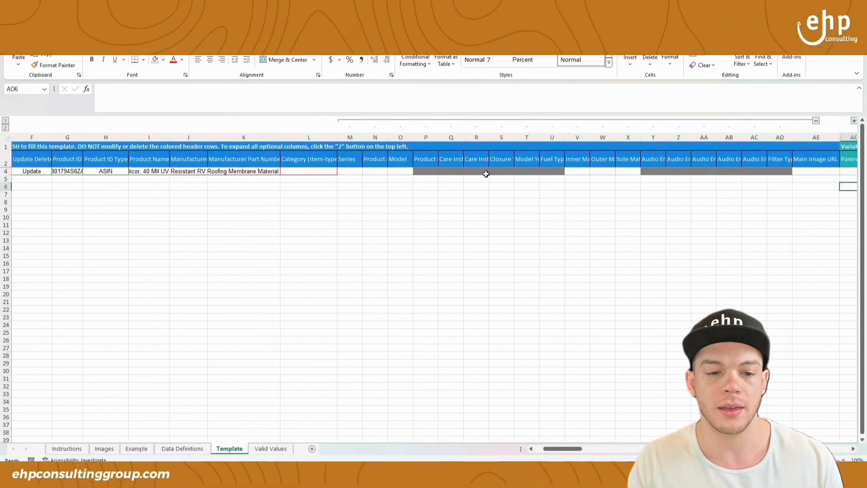
{"action": "left_click", "coordinate": [5, 129]}
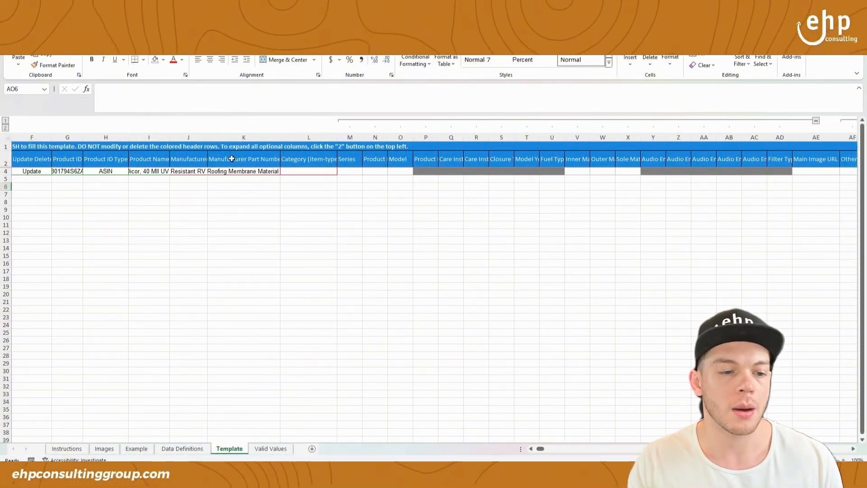
Examine row 4's red-outlined Category cell and the greyed-out and blank optional attribute cells beside it.
{"action": "left_click_drag", "start_coordinate": [304, 175], "coordinate": [615, 172]}
{"action": "left_click", "coordinate": [601, 186]}
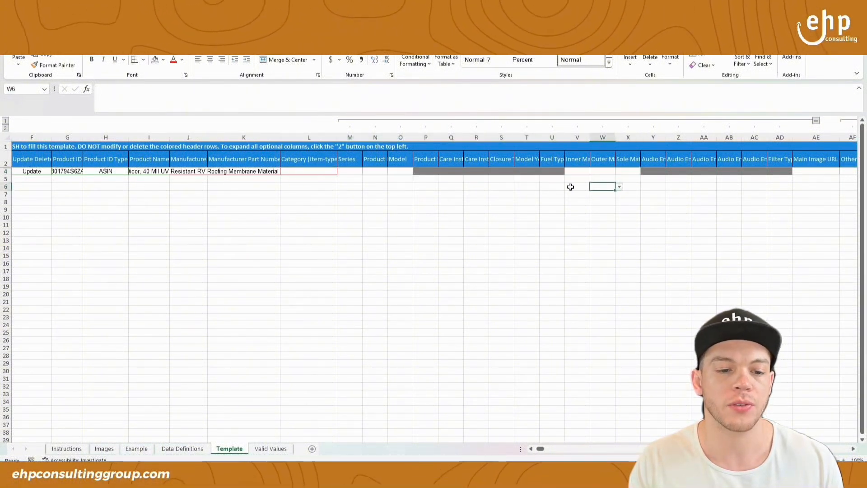
{"action": "left_click_drag", "start_coordinate": [321, 174], "coordinate": [497, 174]}
{"action": "left_click", "coordinate": [333, 197]}
{"action": "left_click", "coordinate": [309, 201]}
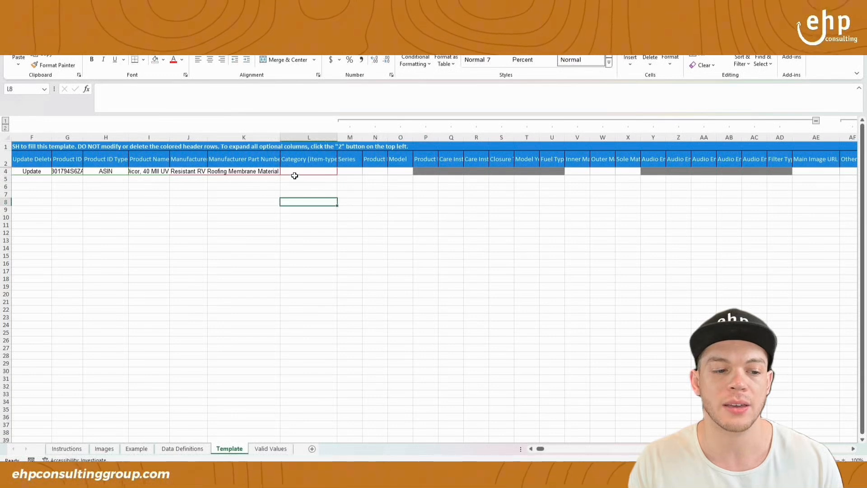
{"action": "left_click", "coordinate": [296, 180]}
{"action": "left_click", "coordinate": [291, 172]}
{"action": "left_click", "coordinate": [302, 187]}
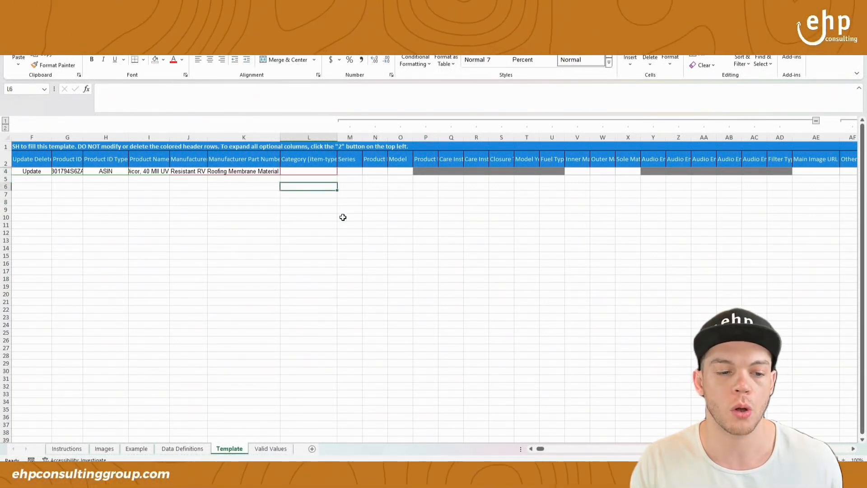
Check the template's Variation and Discovery columns, save the Category Listings Report workbook and return to Seller Central.
{"action": "scroll", "coordinate": [413, 258], "scroll_direction": "up", "scroll_amount": 4}
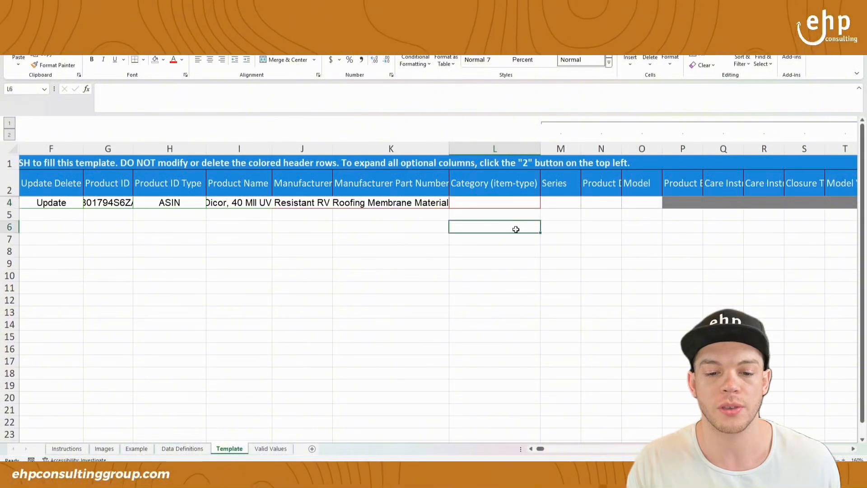
{"action": "scroll", "coordinate": [517, 233], "scroll_direction": "down", "scroll_amount": 4}
{"action": "mouse_move", "coordinate": [540, 450]}
{"action": "left_mouse_down"}
{"action": "mouse_move", "coordinate": [626, 450]}
{"action": "mouse_move", "coordinate": [546, 446]}
{"action": "left_mouse_up"}
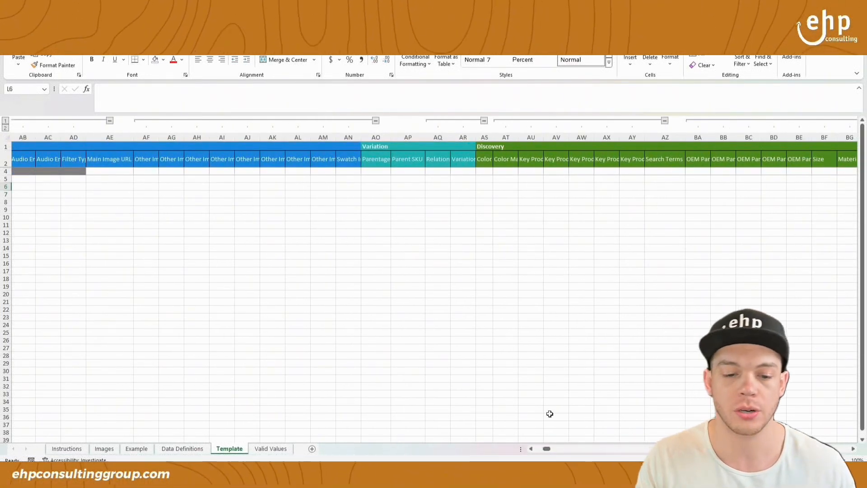
{"action": "left_click", "coordinate": [477, 253]}
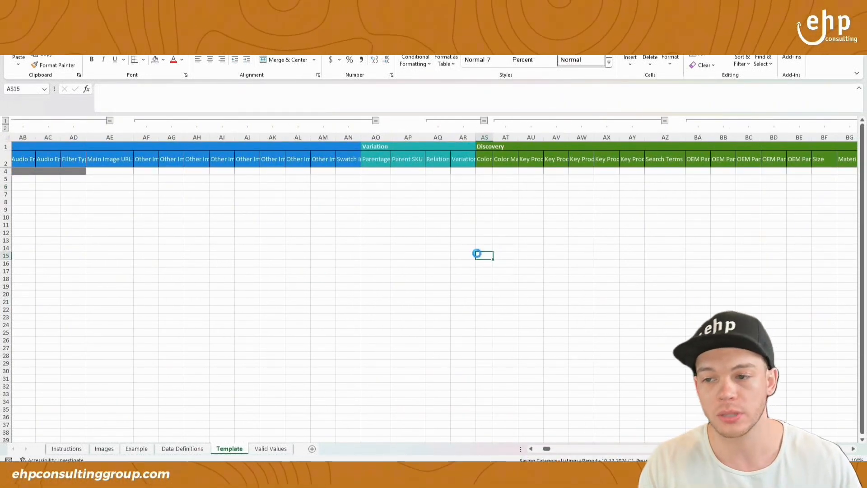
{"action": "left_click", "coordinate": [718, 413]}
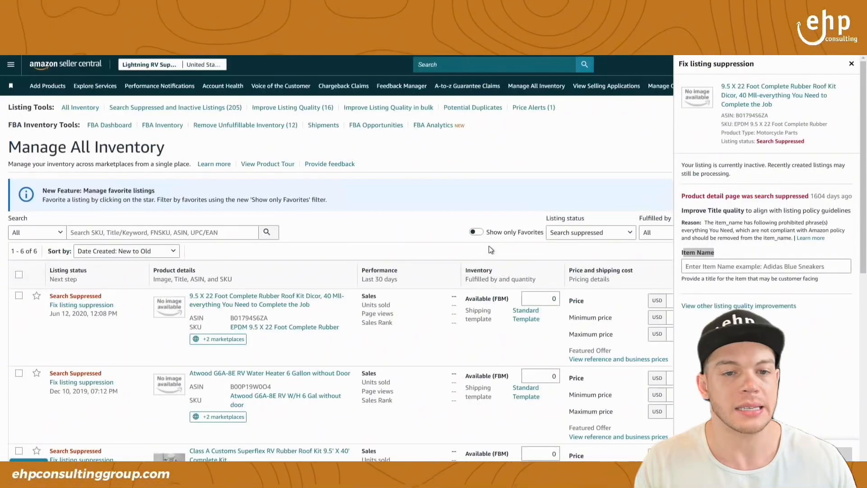
Upload Category+Listings+Report+10-12-2024 (1).xlsm through Add Products via Upload and submit the products.
{"action": "left_click", "coordinate": [11, 65]}
{"action": "mouse_move", "coordinate": [33, 96]}
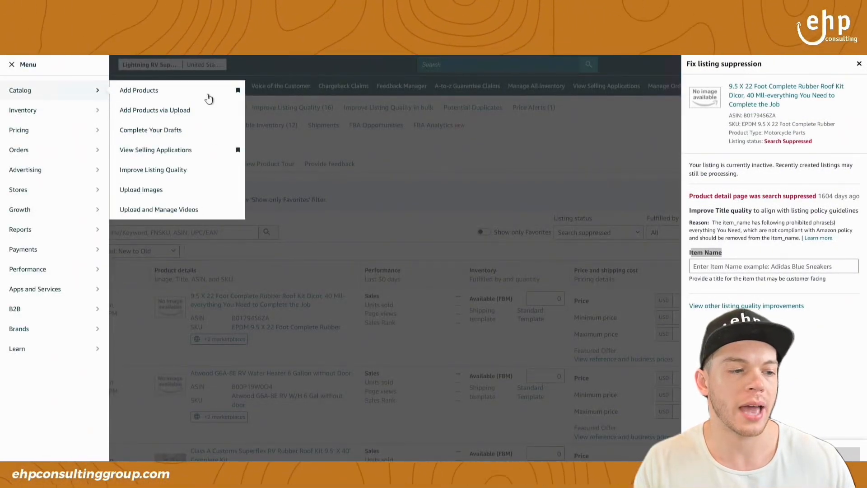
{"action": "left_click", "coordinate": [185, 117]}
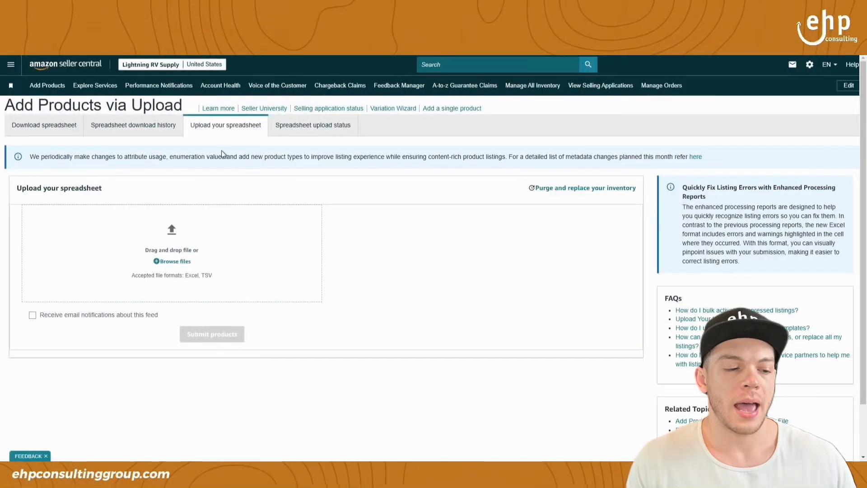
{"action": "left_click", "coordinate": [173, 261]}
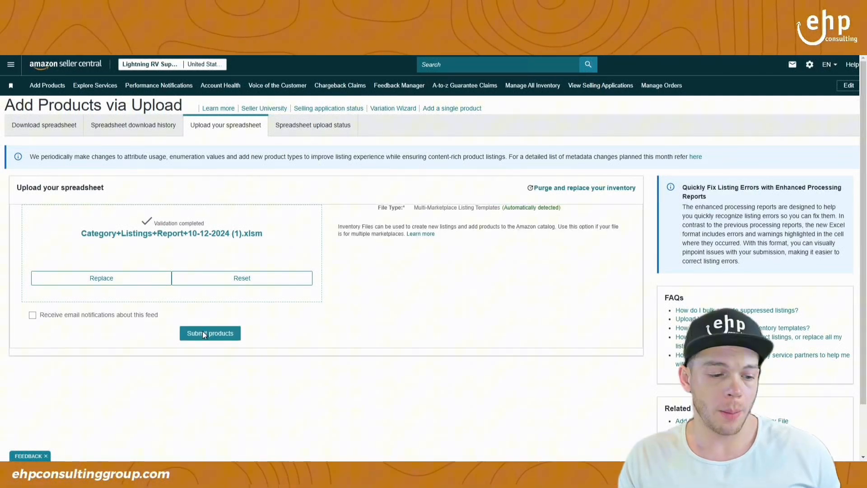
{"action": "left_click", "coordinate": [203, 333]}
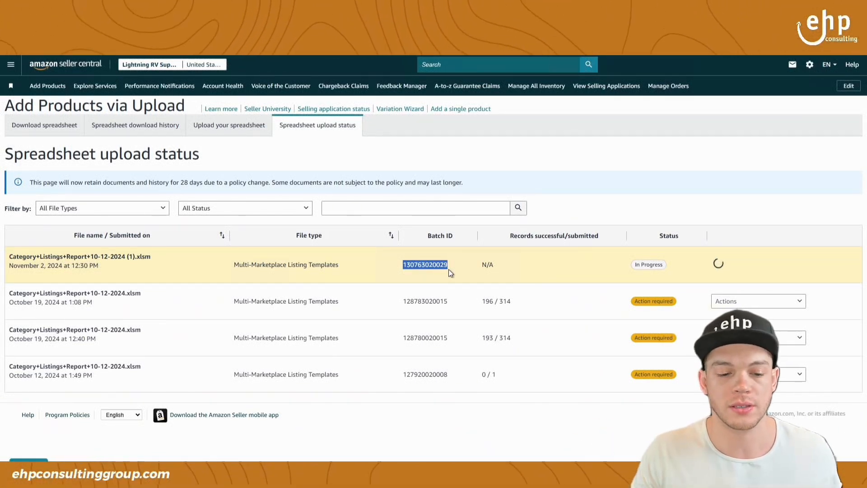
Copy the newest upload's Batch ID and open a Get Help request for an issue that is not listed.
{"action": "right_click", "coordinate": [440, 266]}
{"action": "left_click", "coordinate": [456, 276]}
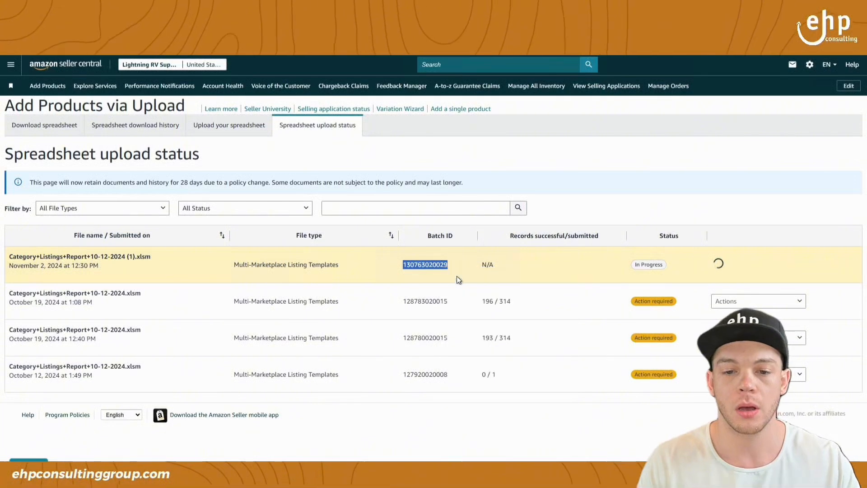
{"action": "left_click", "coordinate": [773, 153]}
{"action": "left_click", "coordinate": [854, 66]}
{"action": "left_click", "coordinate": [796, 96]}
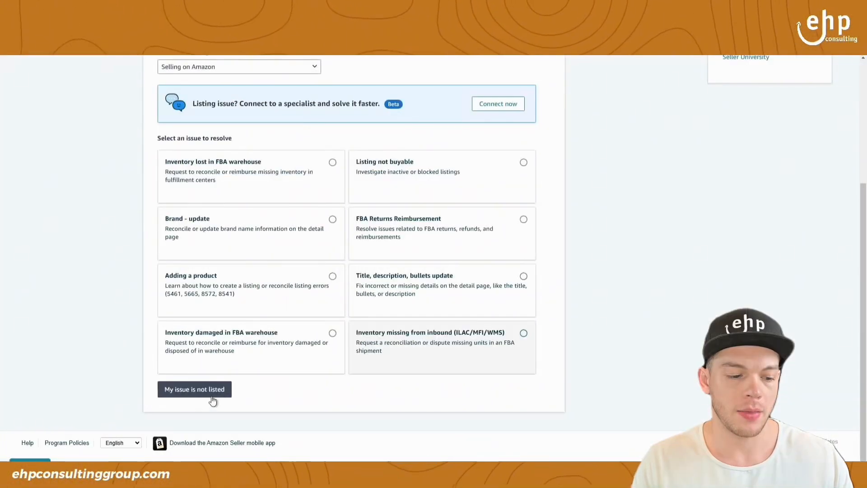
{"action": "left_click", "coordinate": [203, 390]}
{"action": "scroll", "coordinate": [500, 372], "scroll_direction": "down", "scroll_amount": 3}
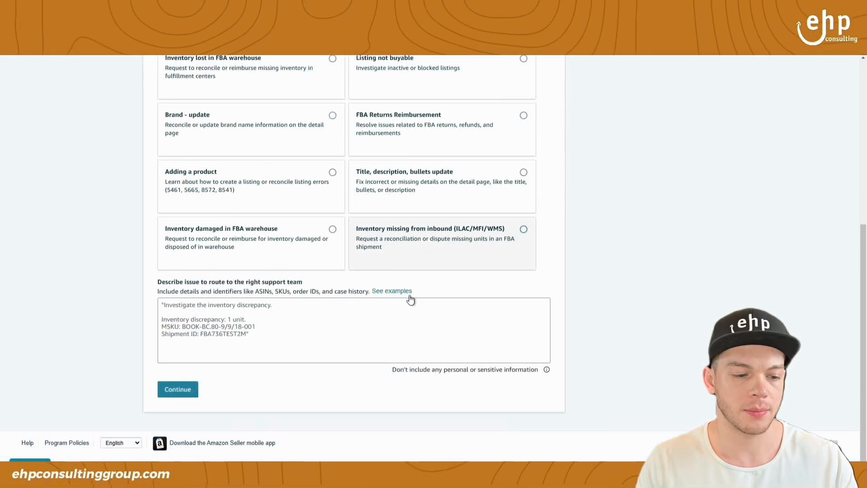
Submit an issue description asking the catalog team to fix the suppression for ASIN CCCCCC, citing the inventory file update, copied Batch ID and screenshots.
{"action": "left_click", "coordinate": [385, 315]}
{"action": "type", "text": "Hi Amazon,"}
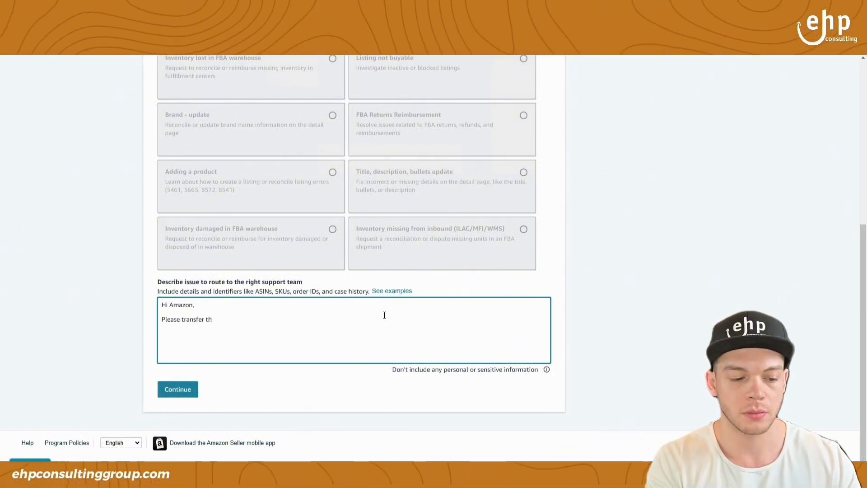
{"action": "type", "text": "e catalog team."}
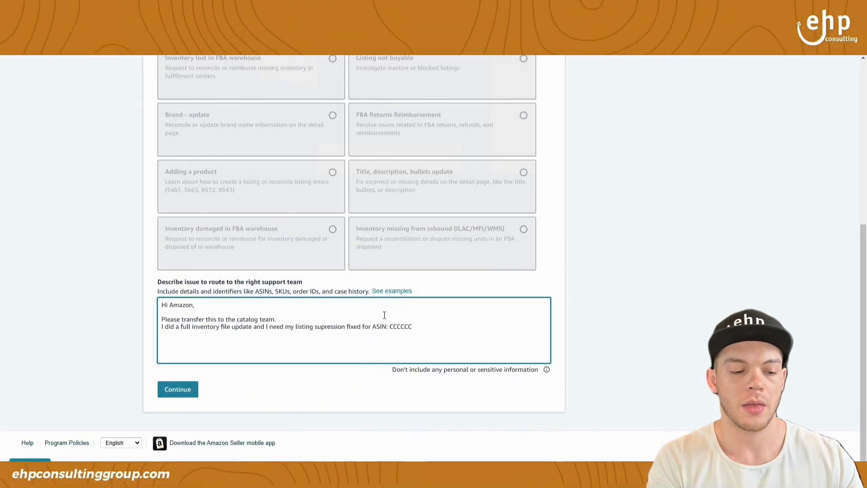
{"action": "type", "text": ":"}
{"action": "key", "text": "ctrl+v"}
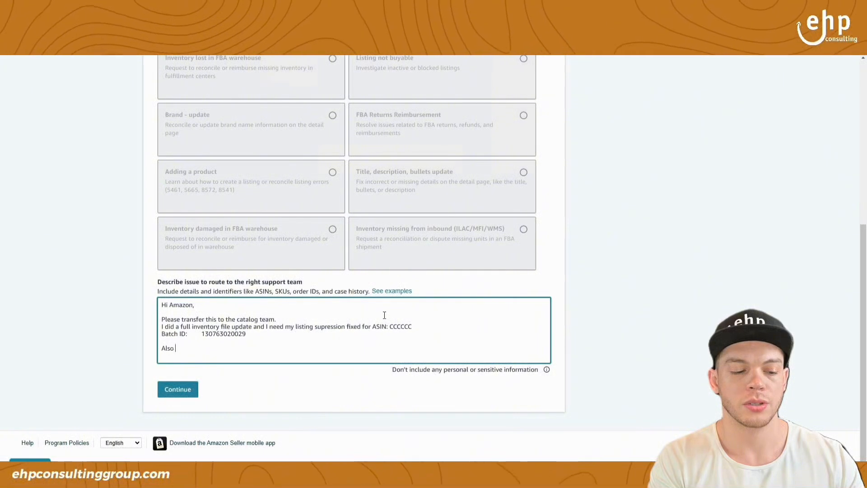
{"action": "type", "text": "Also see screenshots"}
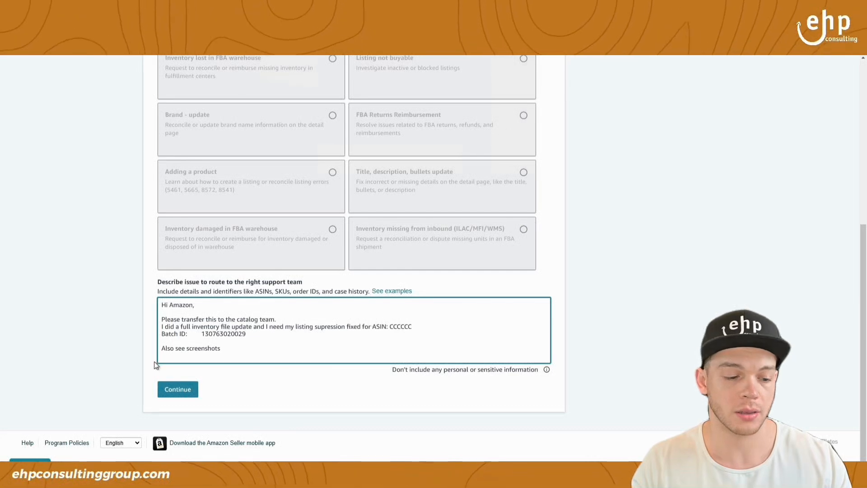
{"action": "left_click", "coordinate": [176, 386]}
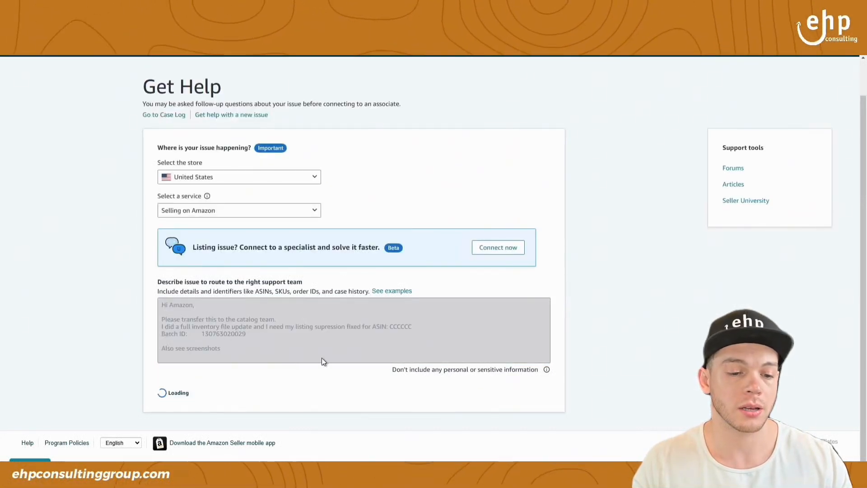
Classify the issue as not listed and Product or listing related, and choose Email as the contact method.
{"action": "scroll", "coordinate": [497, 345], "scroll_direction": "down", "scroll_amount": 1}
{"action": "left_click", "coordinate": [381, 389]}
{"action": "scroll", "coordinate": [587, 360], "scroll_direction": "down", "scroll_amount": 1}
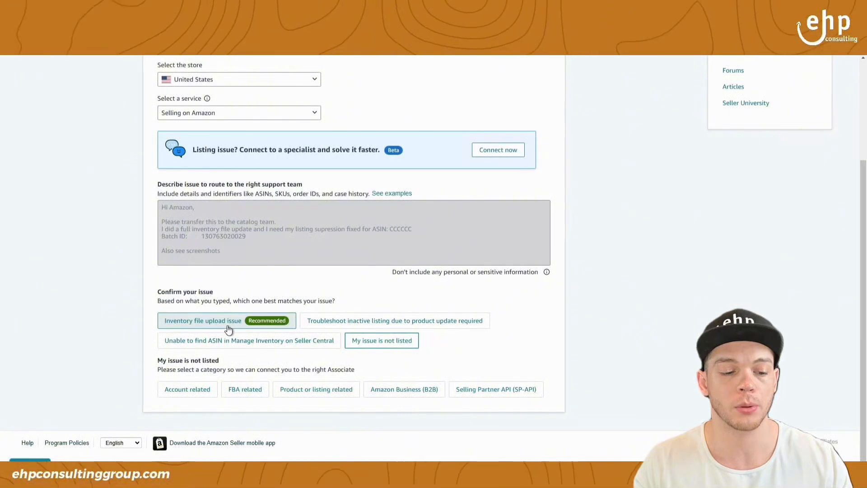
{"action": "left_click", "coordinate": [303, 397]}
{"action": "scroll", "coordinate": [511, 343], "scroll_direction": "down", "scroll_amount": 5}
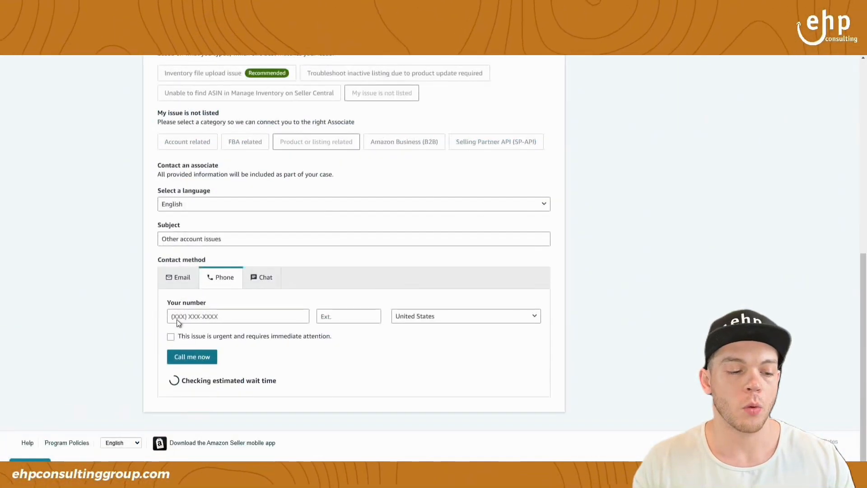
{"action": "left_click", "coordinate": [180, 283]}
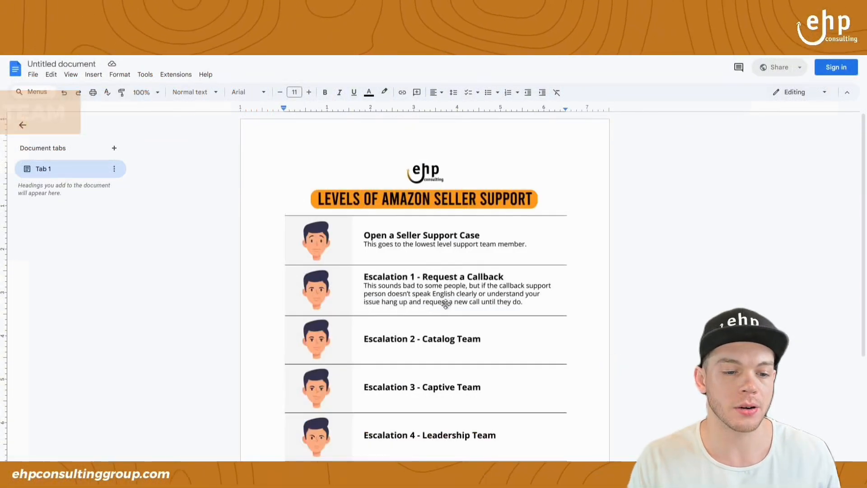
Examine the Levels of Amazon Seller Support chart in Google Docs, from opening a case to the Executive Relations Team.
{"action": "scroll", "coordinate": [560, 238], "scroll_direction": "down", "scroll_amount": 3}
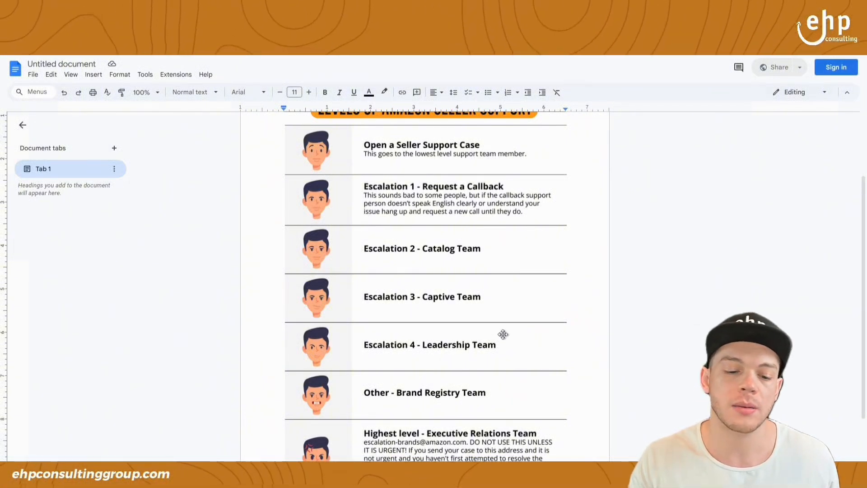
{"action": "scroll", "coordinate": [503, 334], "scroll_direction": "down", "scroll_amount": 2}
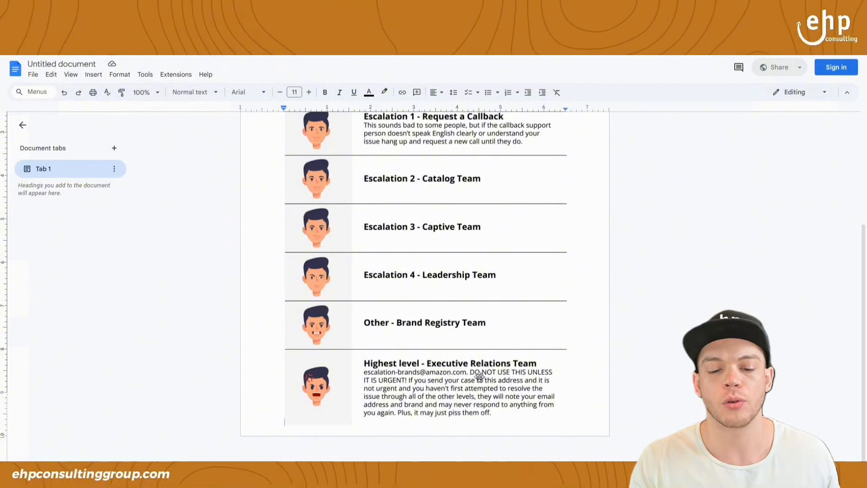
{"action": "scroll", "coordinate": [553, 224], "scroll_direction": "up", "scroll_amount": 2}
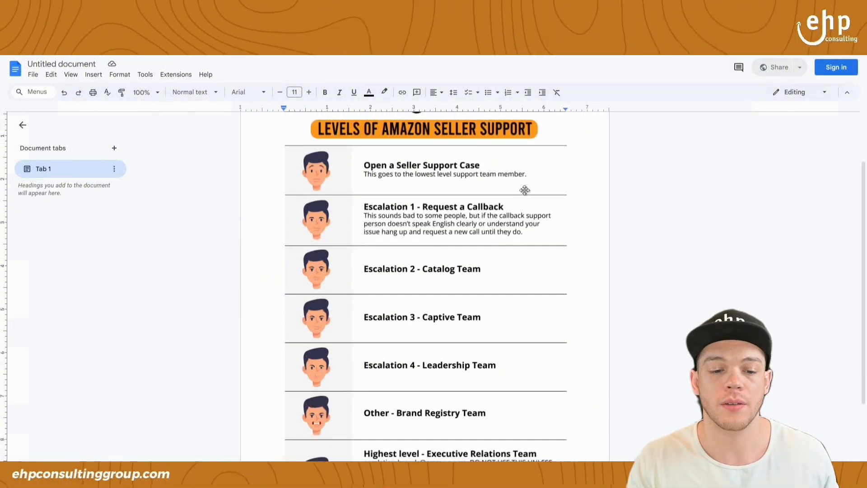
{"action": "scroll", "coordinate": [527, 272], "scroll_direction": "down", "scroll_amount": 2}
{"action": "scroll", "coordinate": [528, 291], "scroll_direction": "up", "scroll_amount": 1}
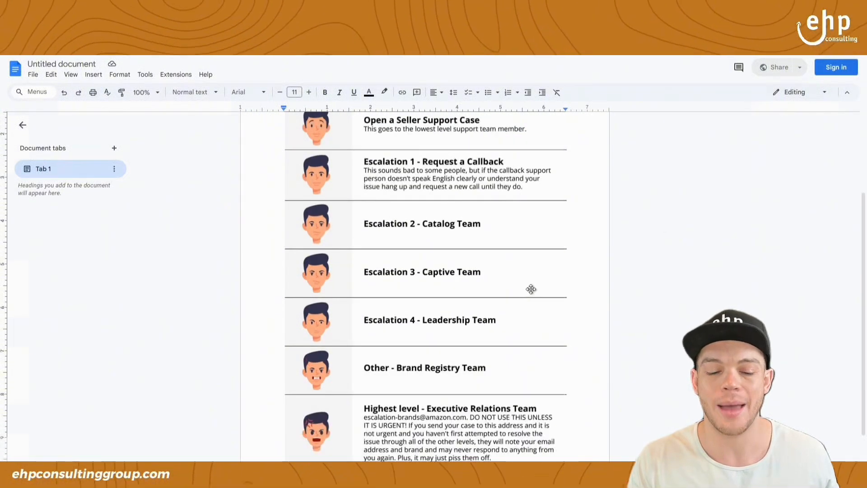
{"action": "scroll", "coordinate": [528, 288], "scroll_direction": "down", "scroll_amount": 1}
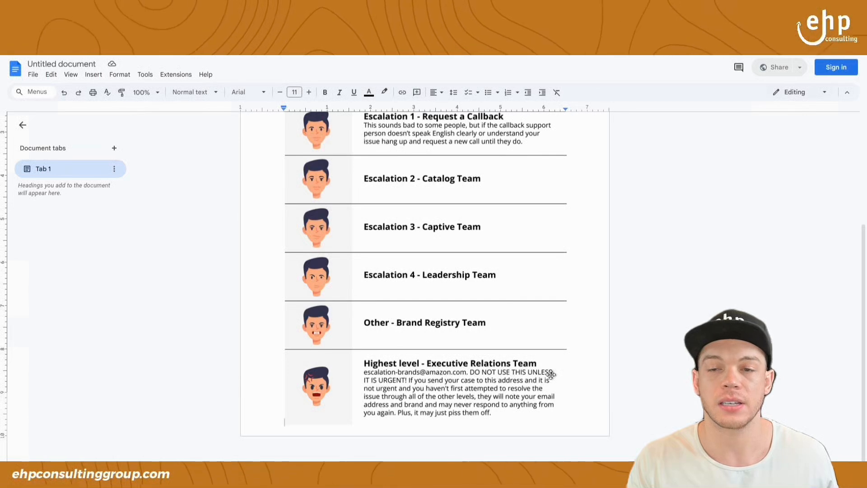
{"action": "scroll", "coordinate": [548, 356], "scroll_direction": "up", "scroll_amount": 2}
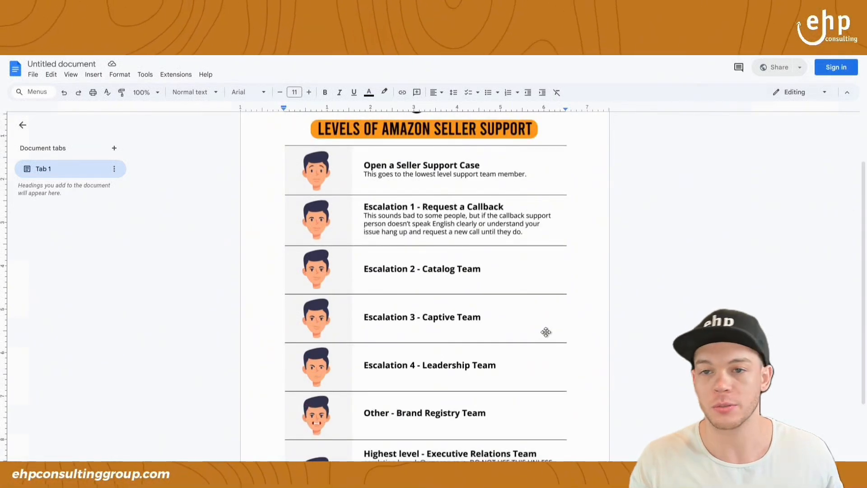